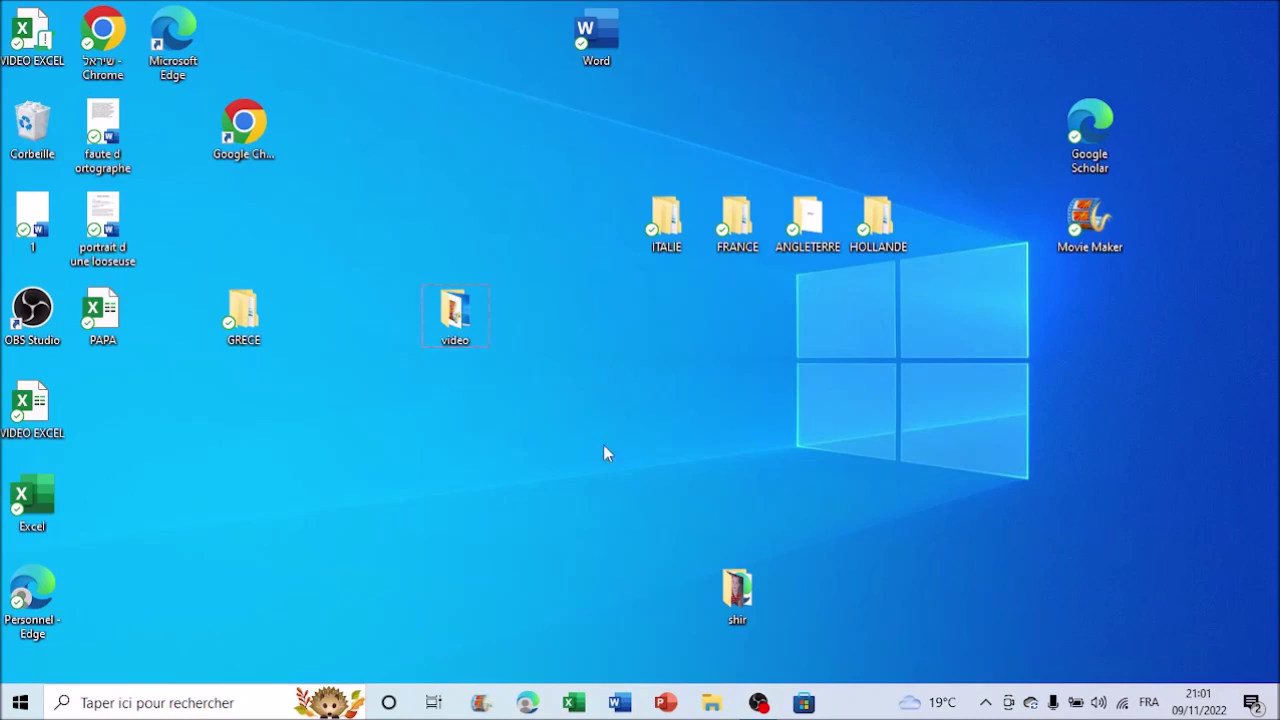
Launch PowerPoint and create a blank presentation, Présentation1, with one title slide
left_click(668, 705)
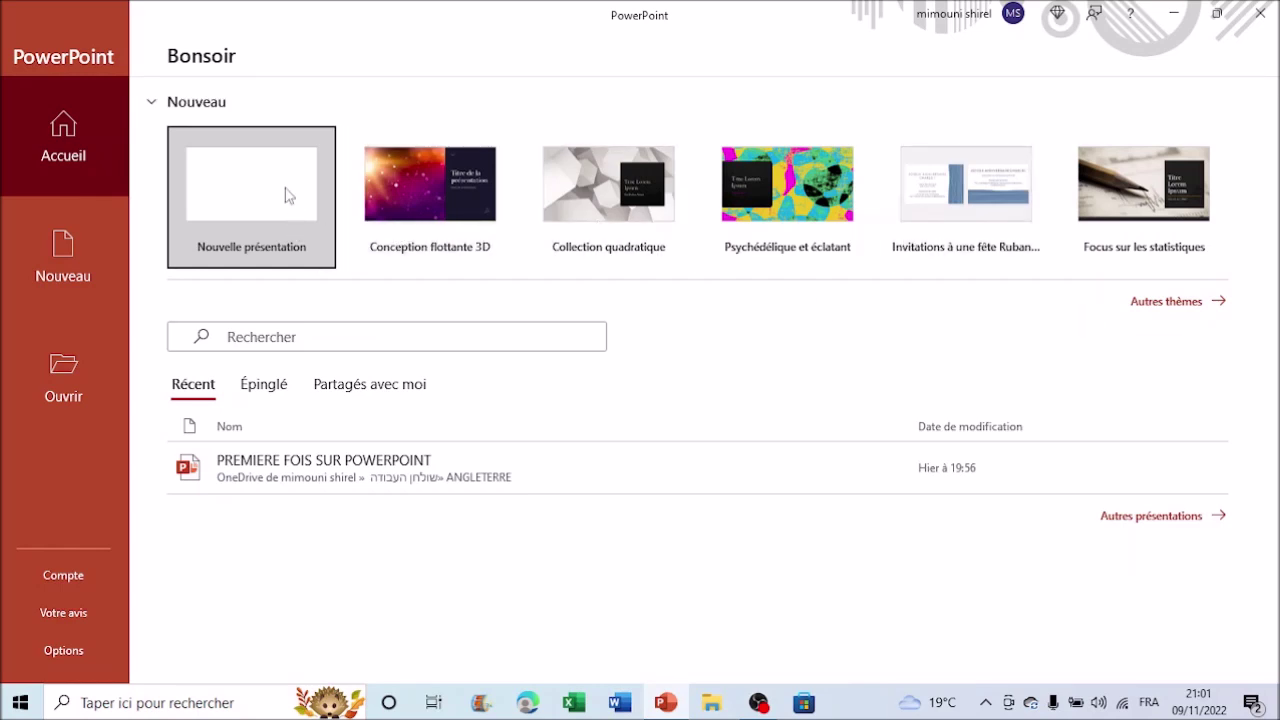
left_click(240, 181)
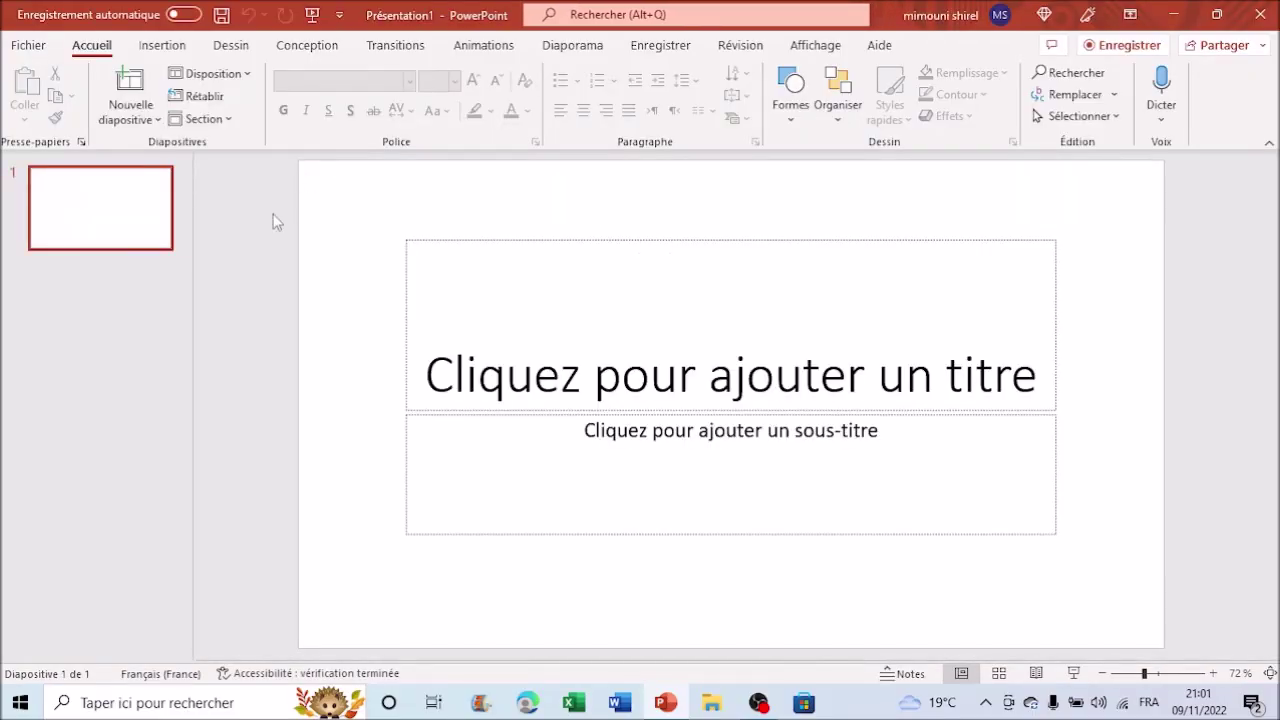
left_click(30, 46)
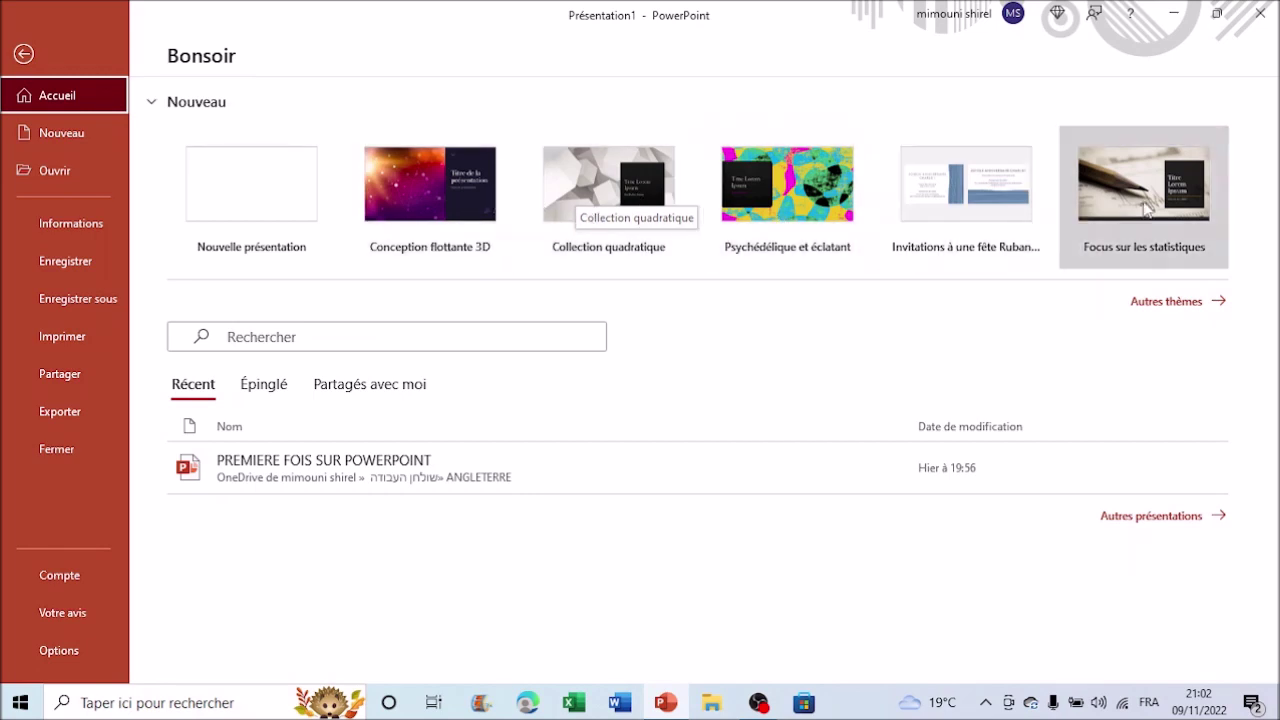
left_click(1189, 304)
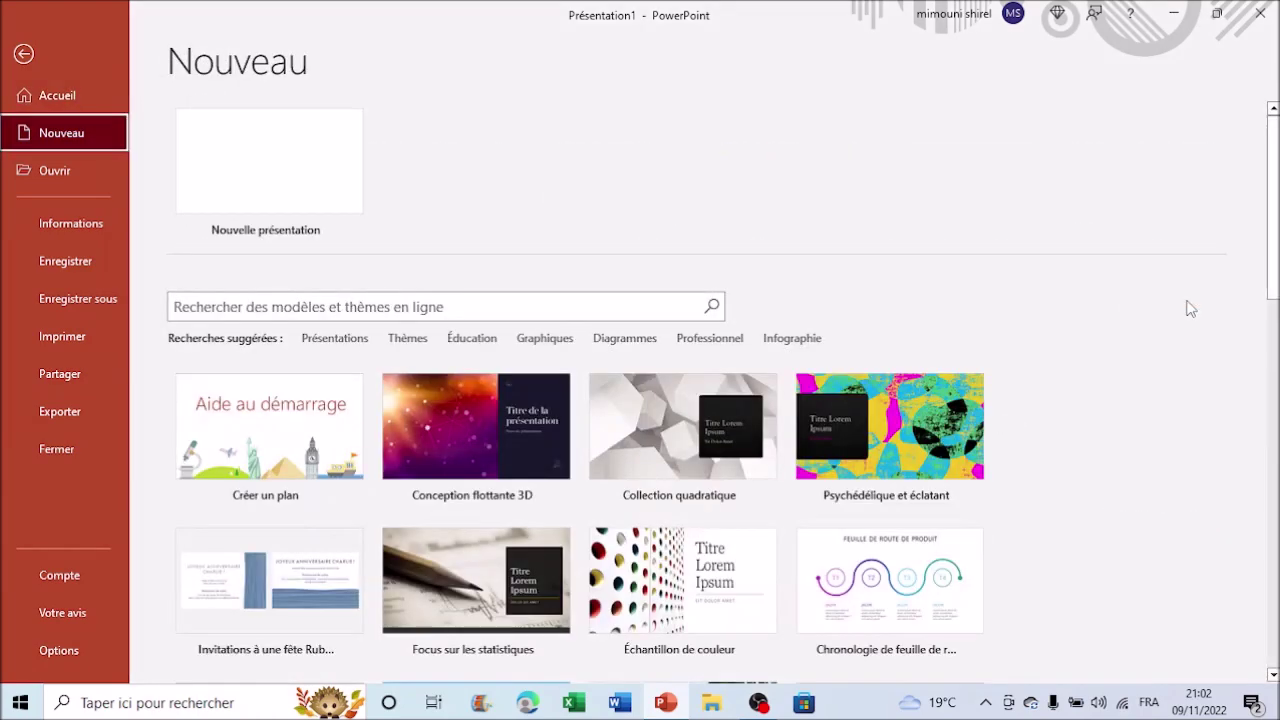
scroll(790, 441, "down", 2)
scroll(790, 441, "down", 3)
scroll(790, 441, "down", 3)
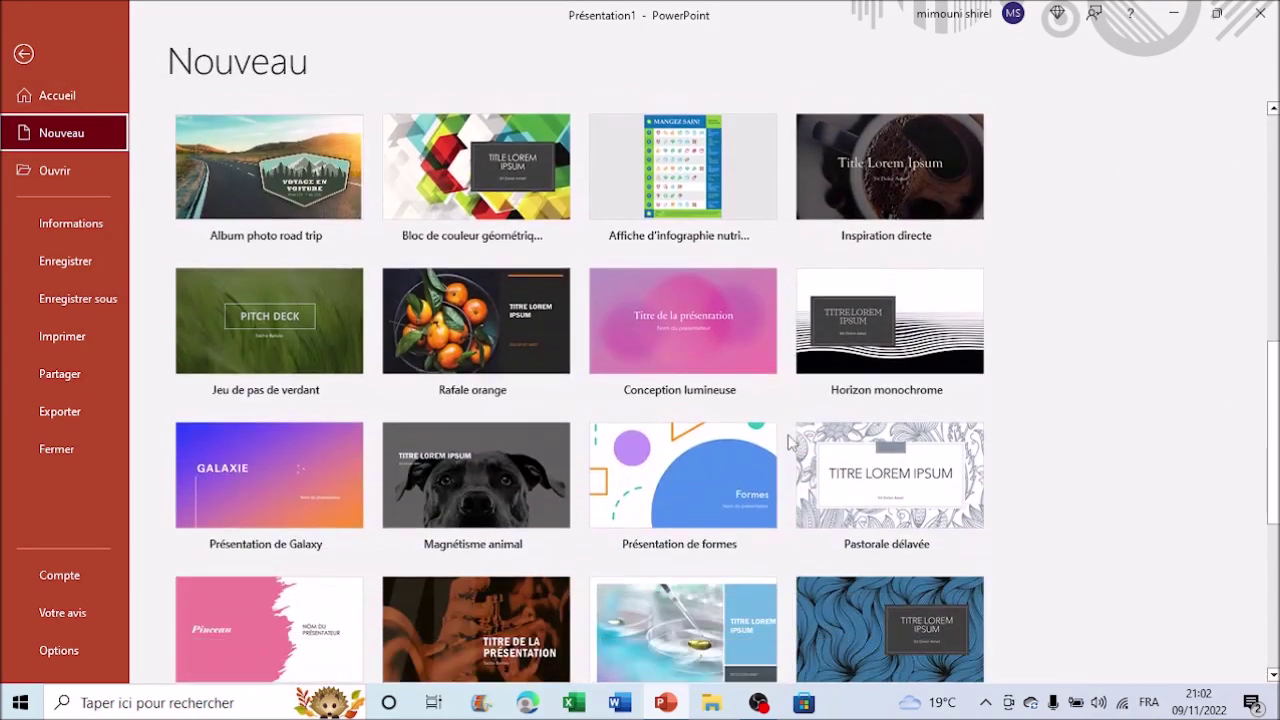
scroll(790, 441, "down", 2)
scroll(790, 441, "down", 3)
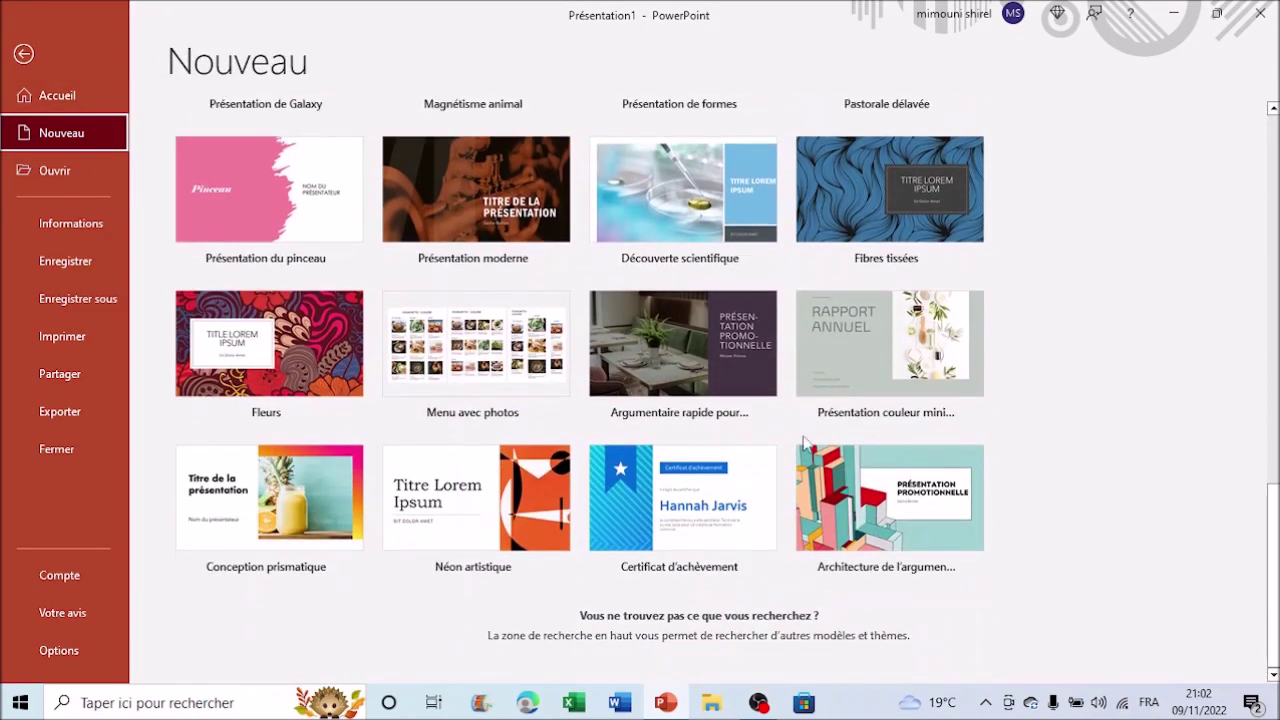
scroll(853, 446, "up", 2)
scroll(853, 446, "up", 1)
scroll(853, 453, "up", 1)
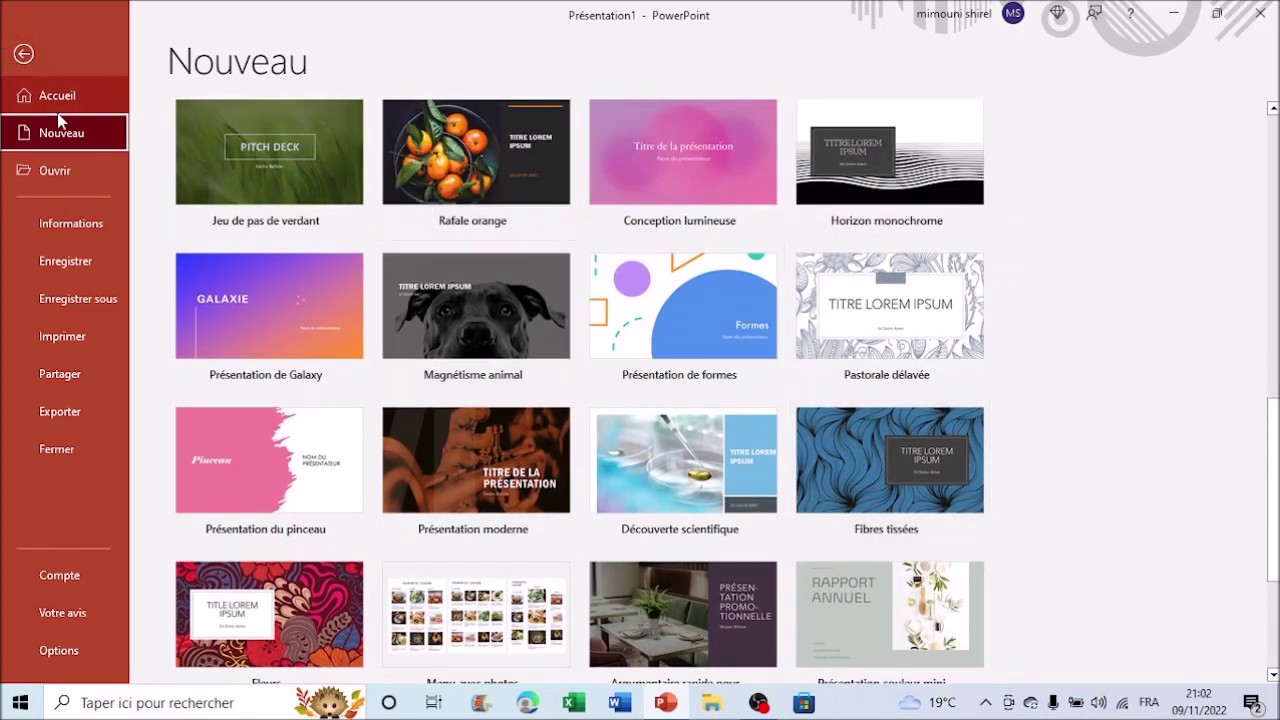
left_click(26, 54)
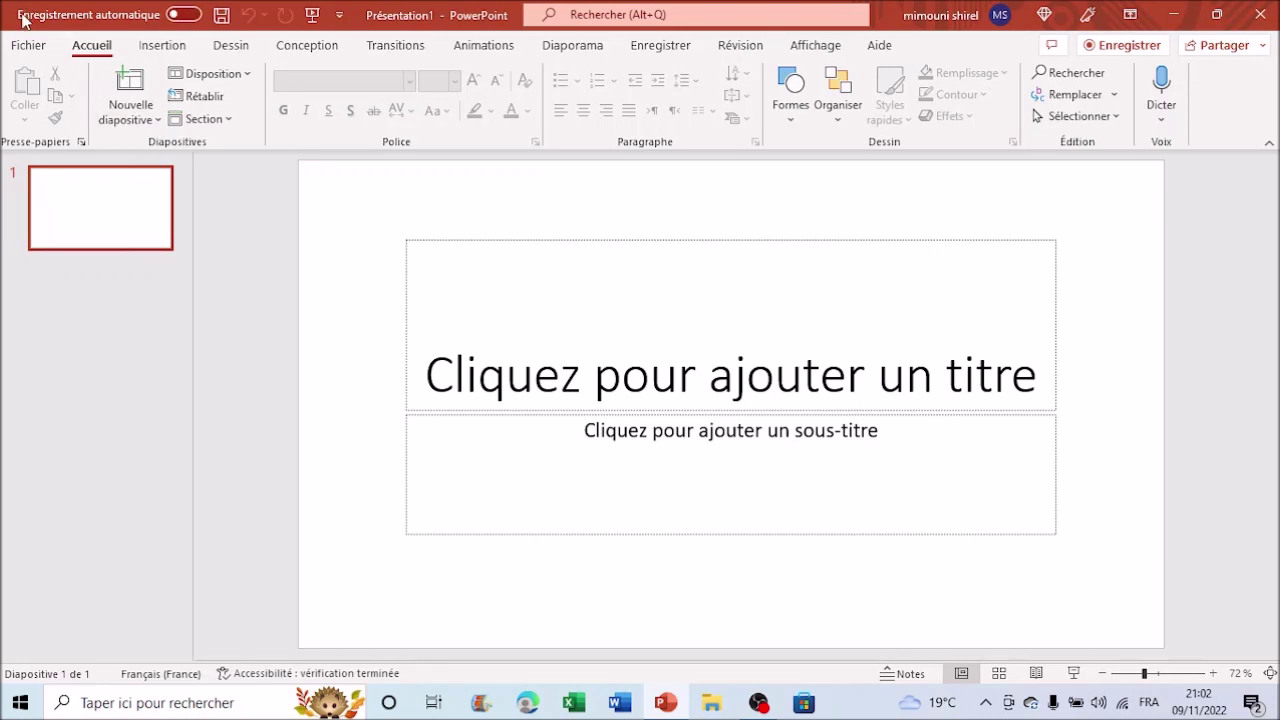
From the Fichier start page, create a second blank presentation, Présentation2
left_click(31, 46)
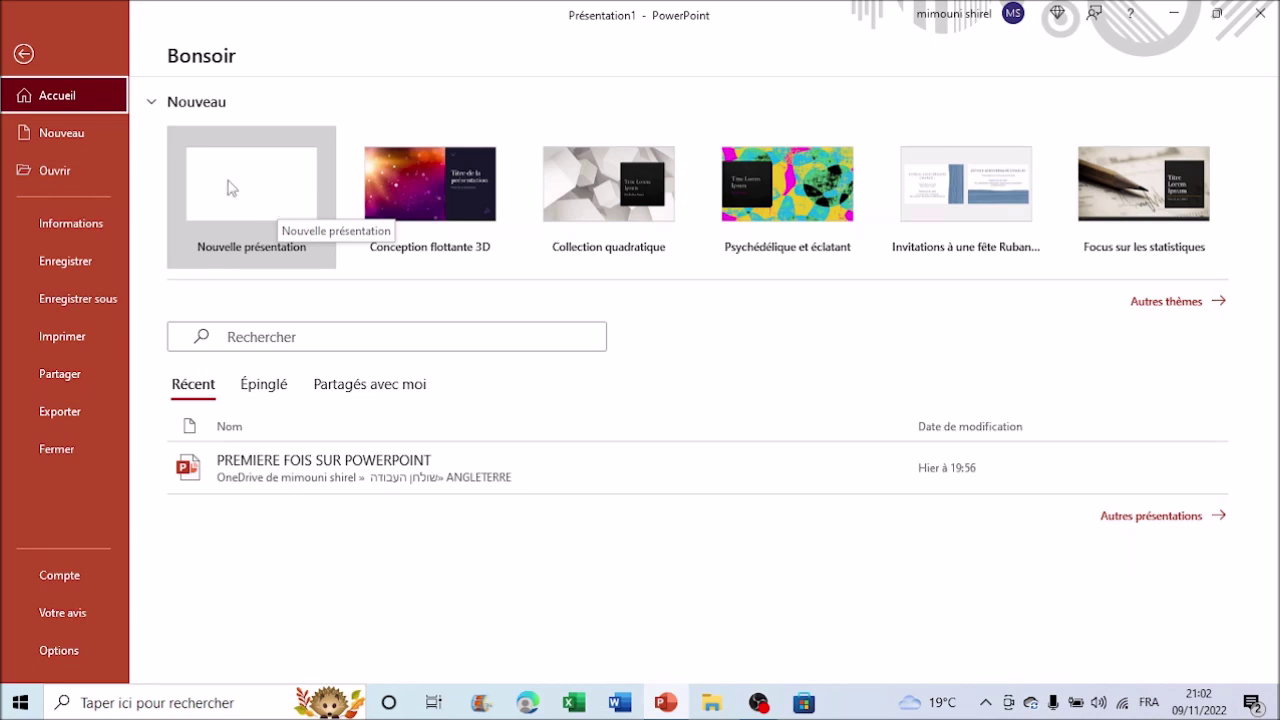
left_click(263, 193)
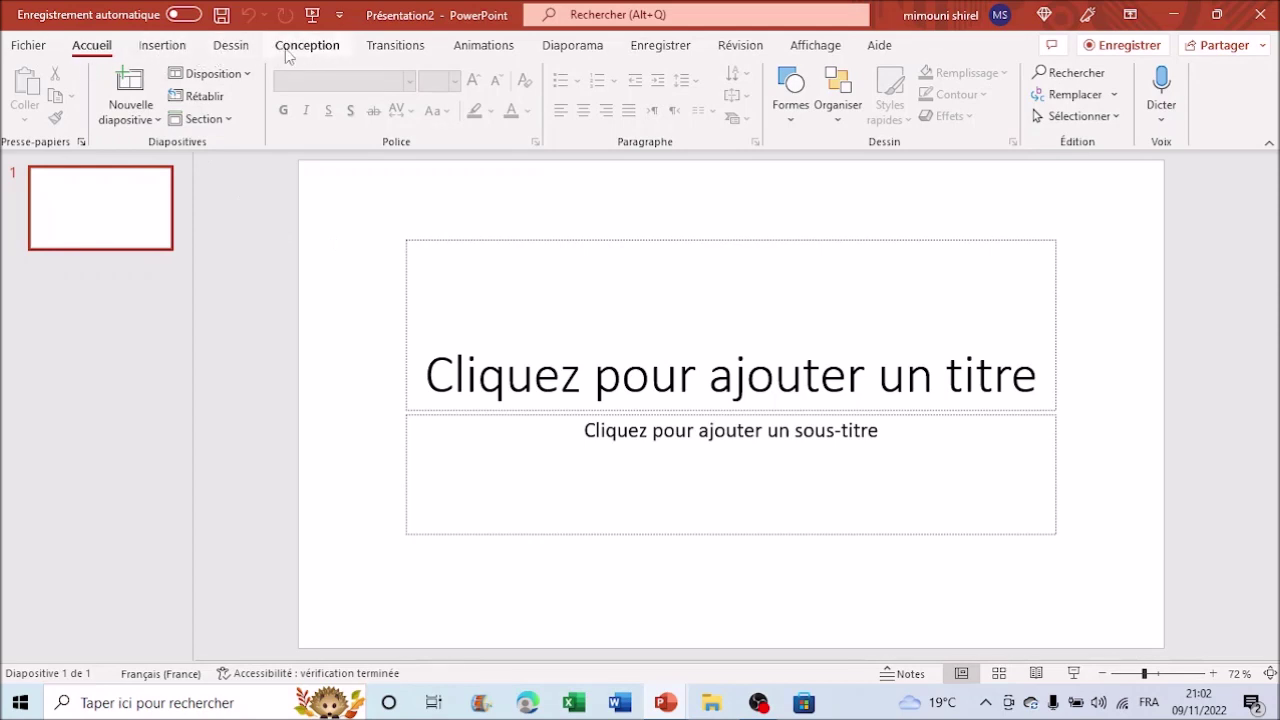
On the Conception tab, browse the themes, then show the Mise en forme de l'arrière-plan pane
left_click(318, 50)
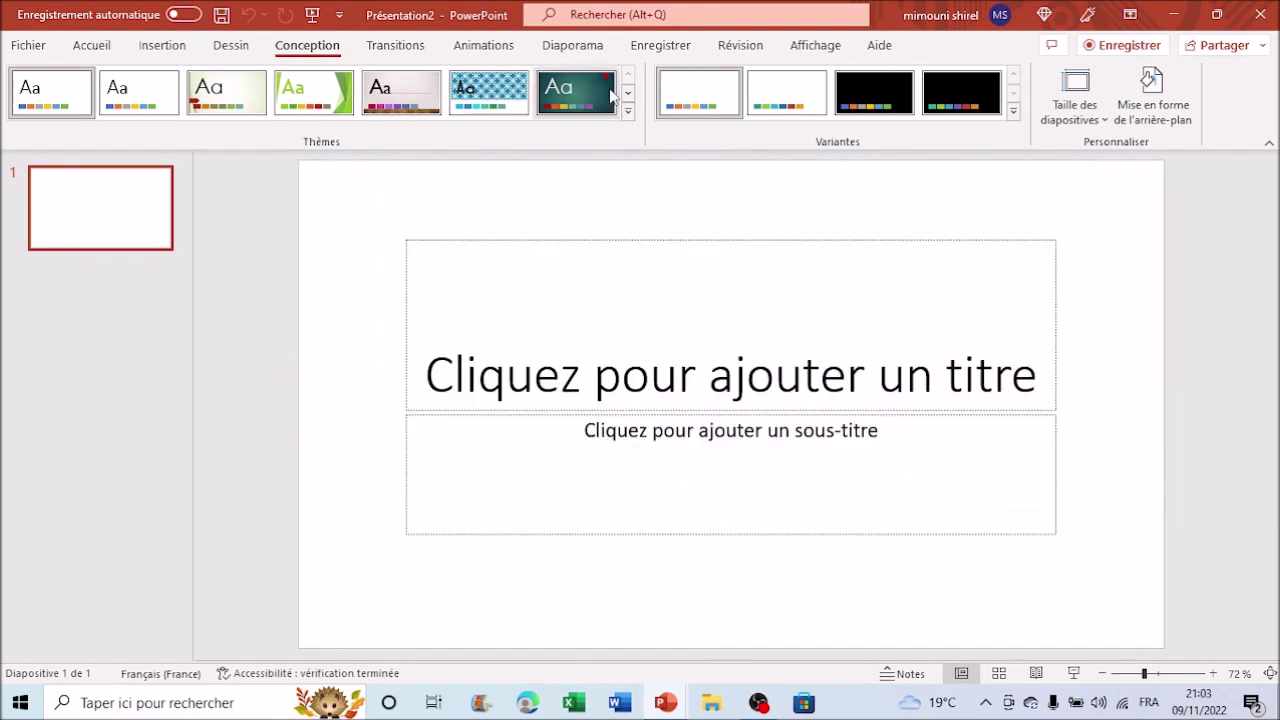
left_click(628, 93)
left_click(628, 93)
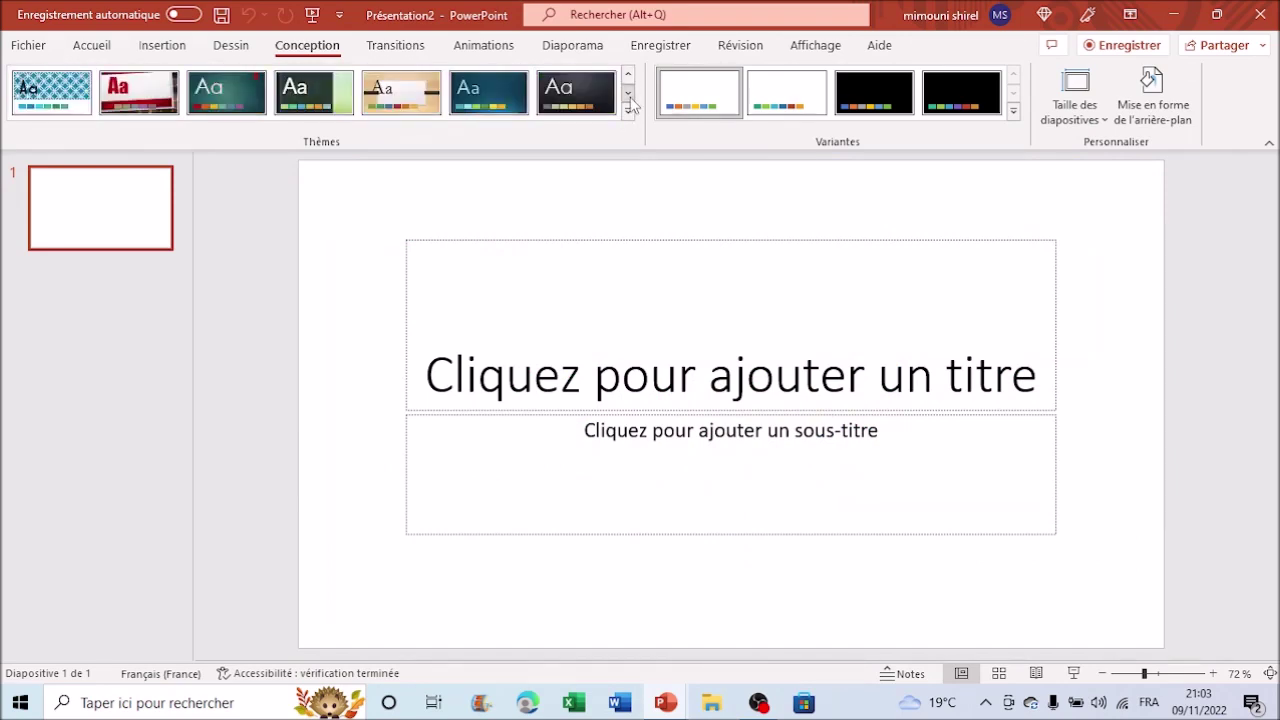
left_click(628, 94)
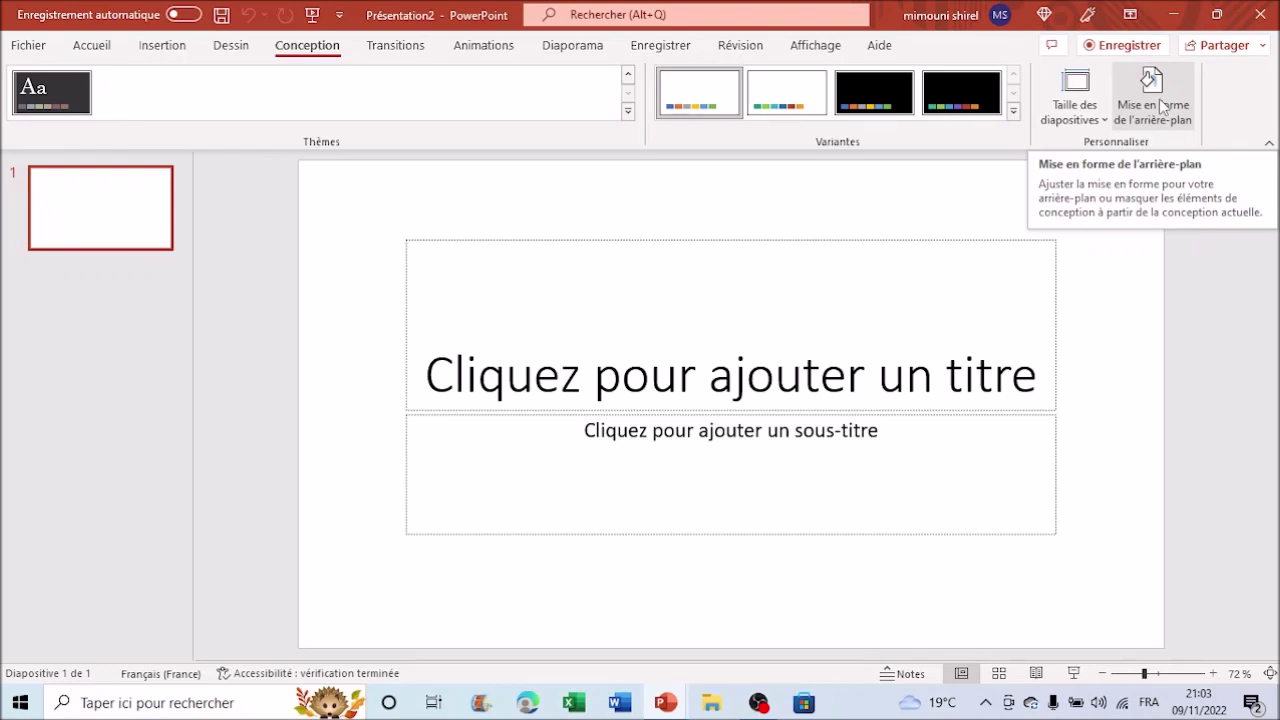
left_click(1162, 108)
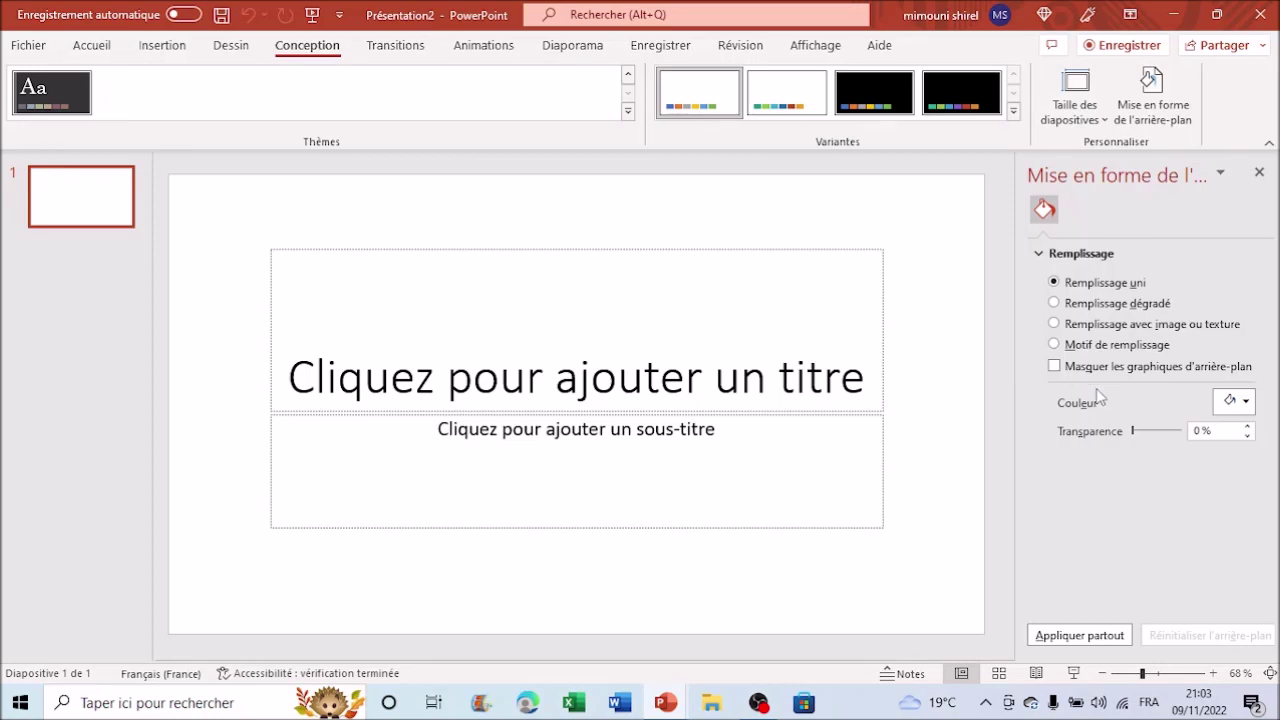
Color the slide background light blue, then switch it to a gradient fill
left_click(1247, 403)
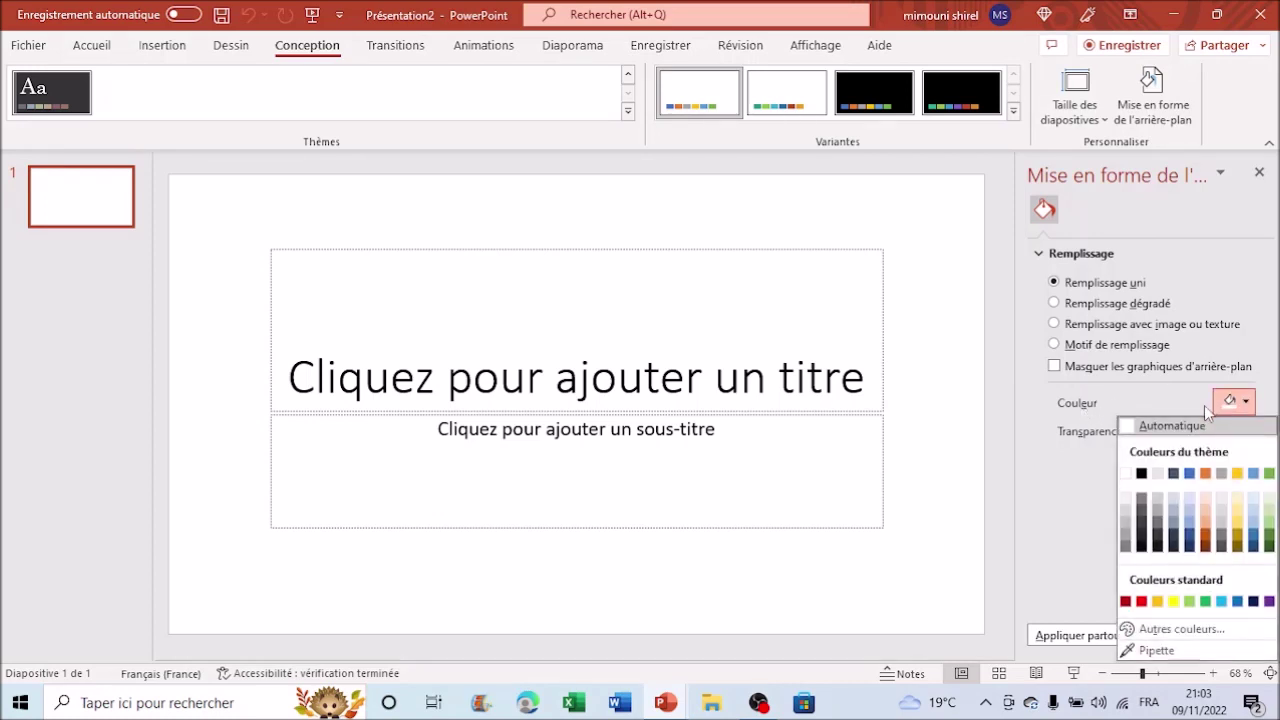
left_click(1192, 530)
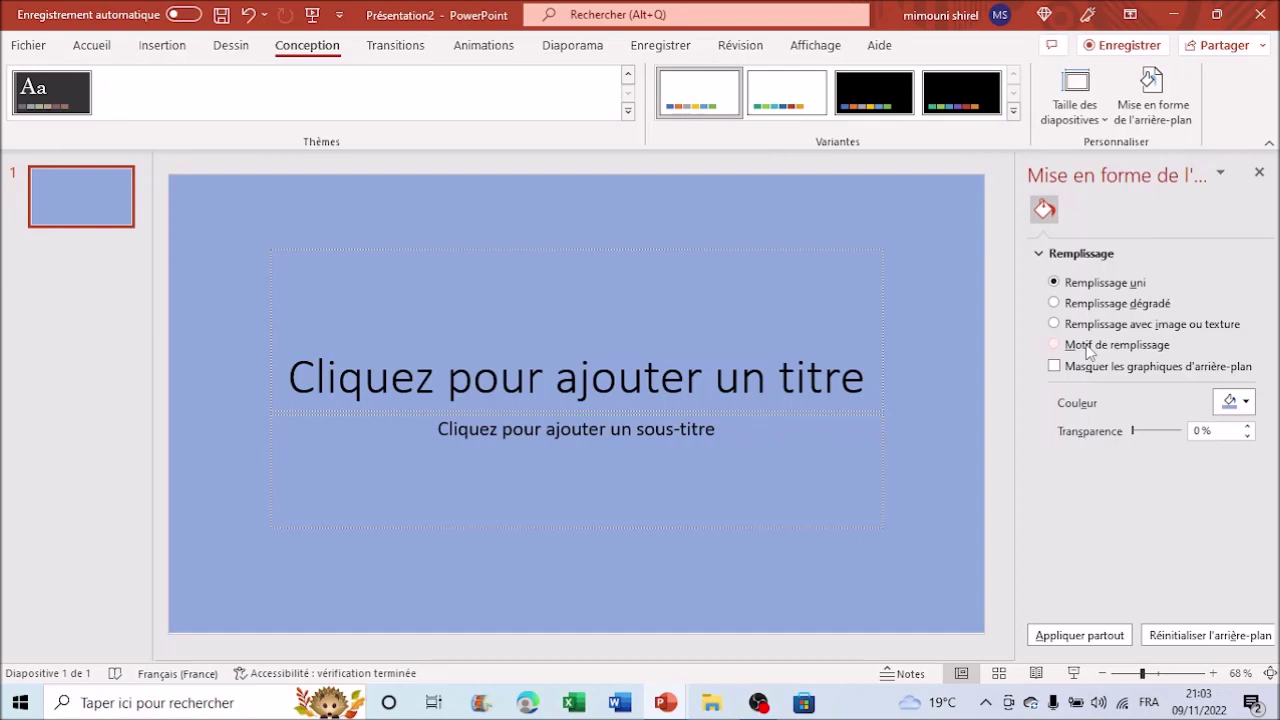
left_click(1054, 304)
left_click(1244, 403)
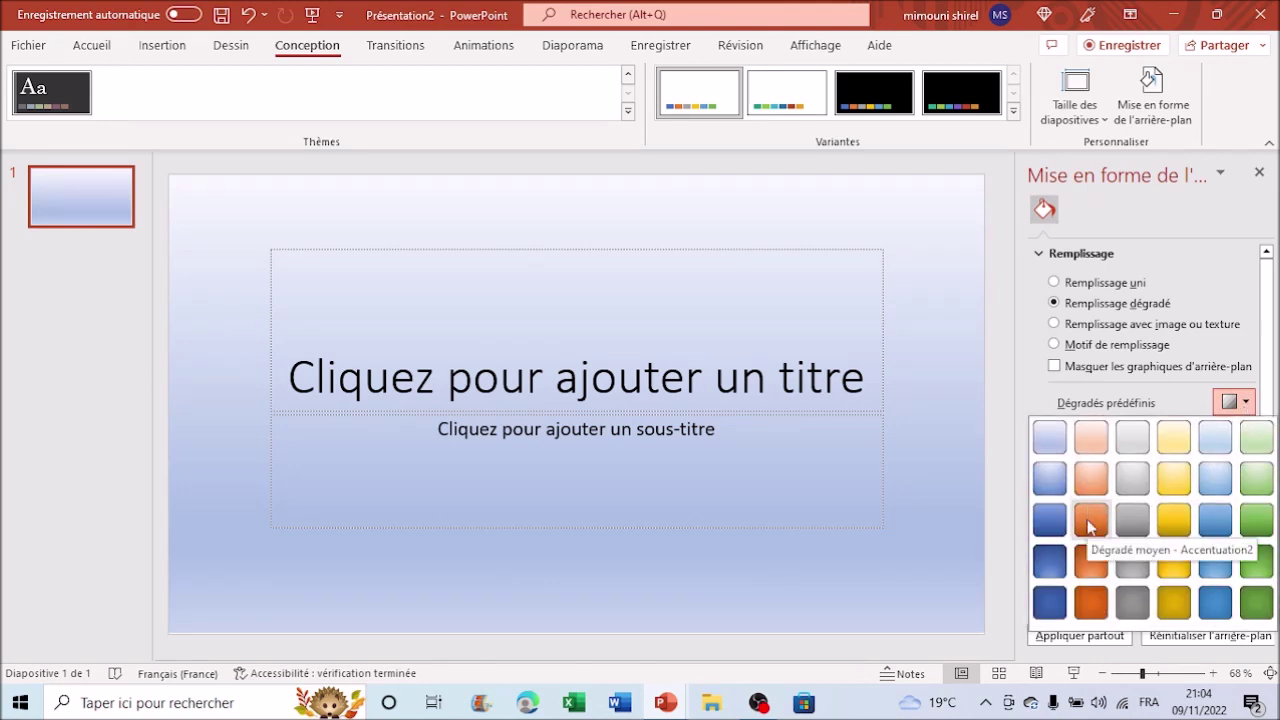
Apply the orange preset gradient, shift its stops to about 27 %, and undo the title asterisk
left_click(1090, 520)
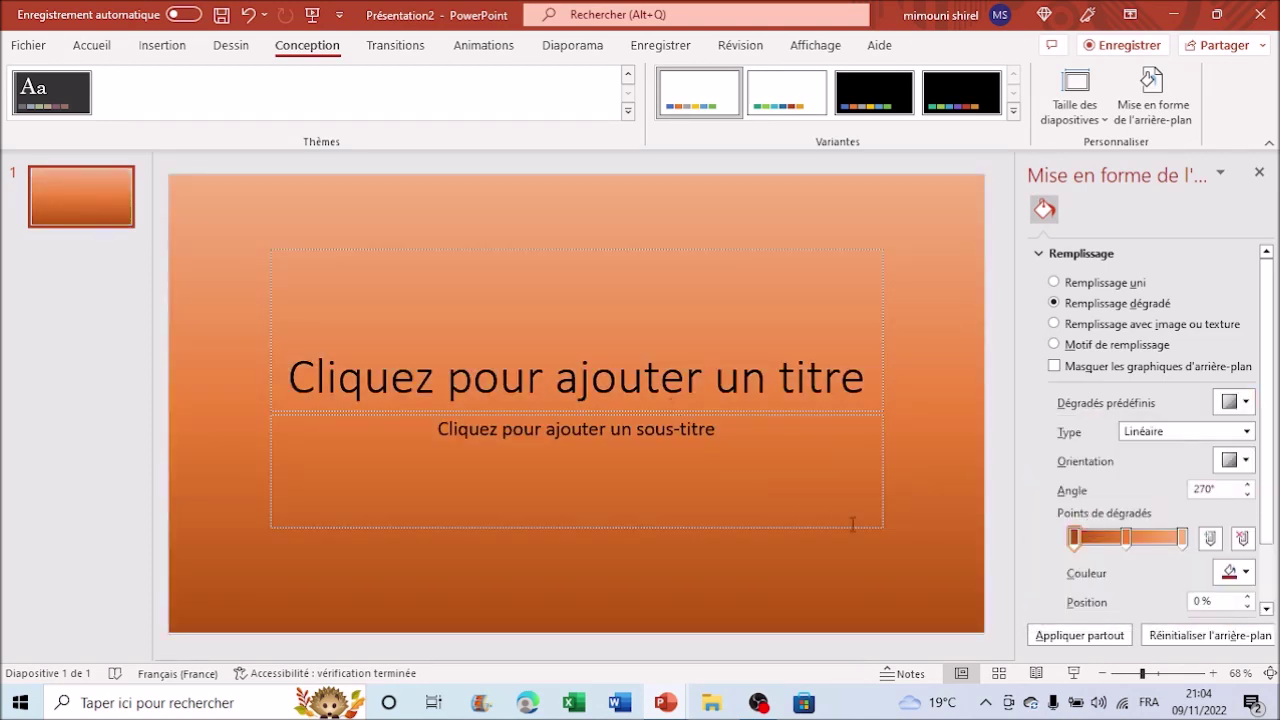
left_click_drag(1074, 541, 1136, 540)
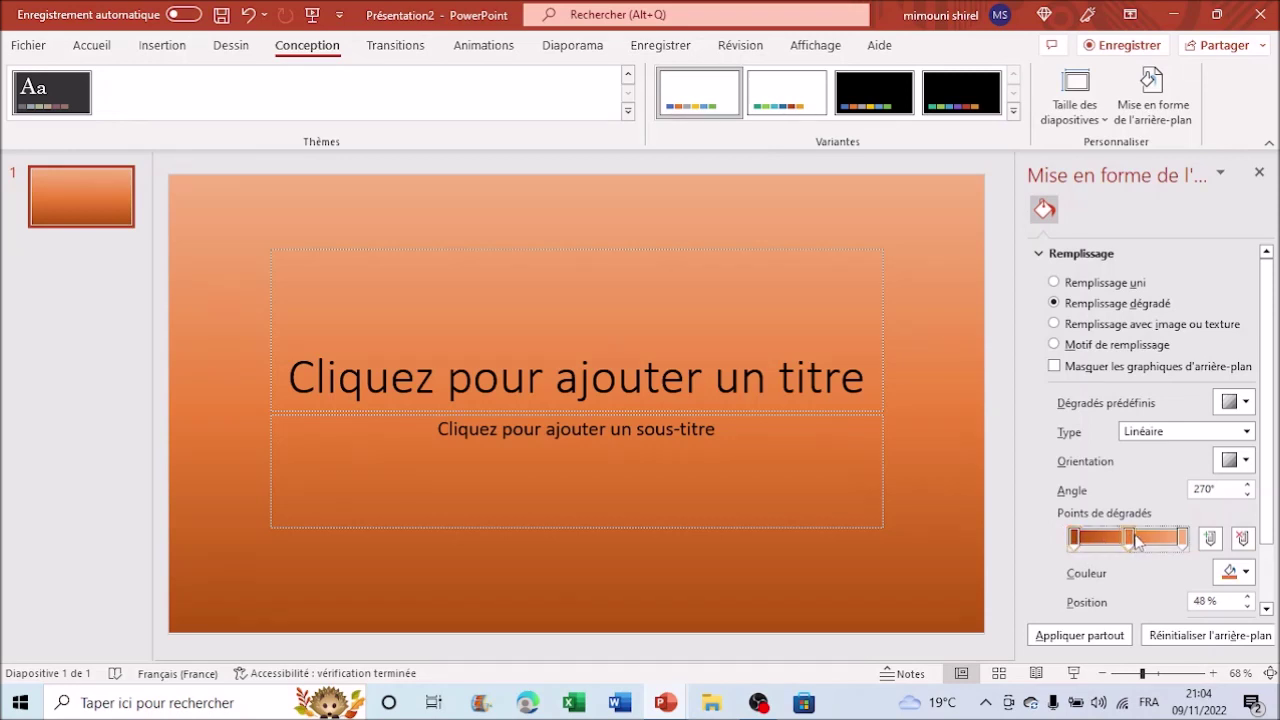
left_click_drag(1136, 540, 1163, 540)
left_click_drag(1075, 541, 1105, 541)
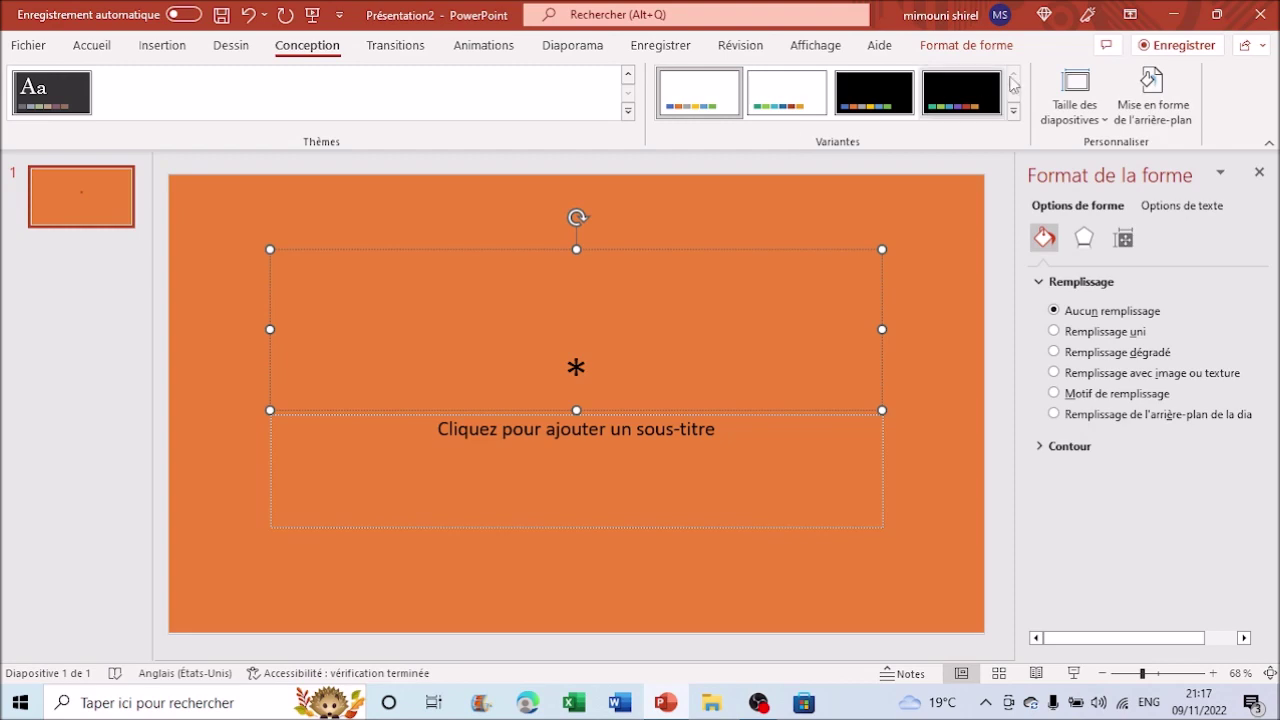
left_click(249, 15)
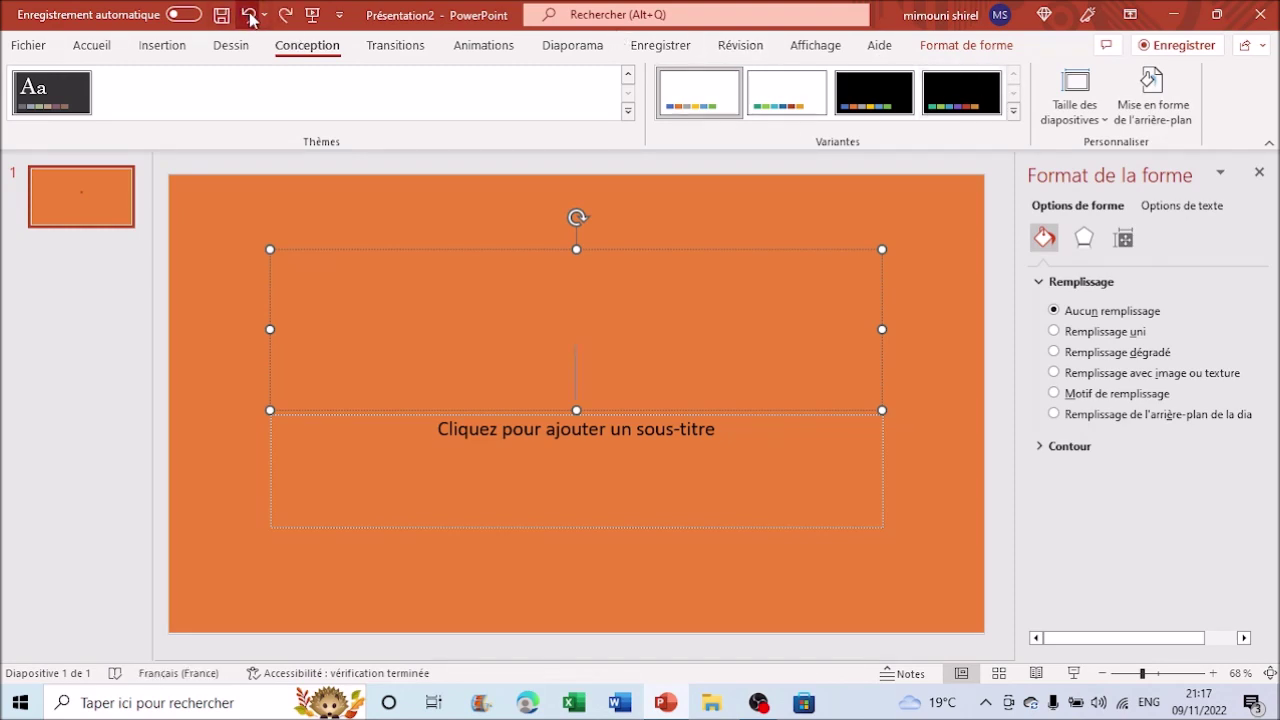
Return to the background gradient settings and drag the first stop to about 21 %
left_click(589, 564)
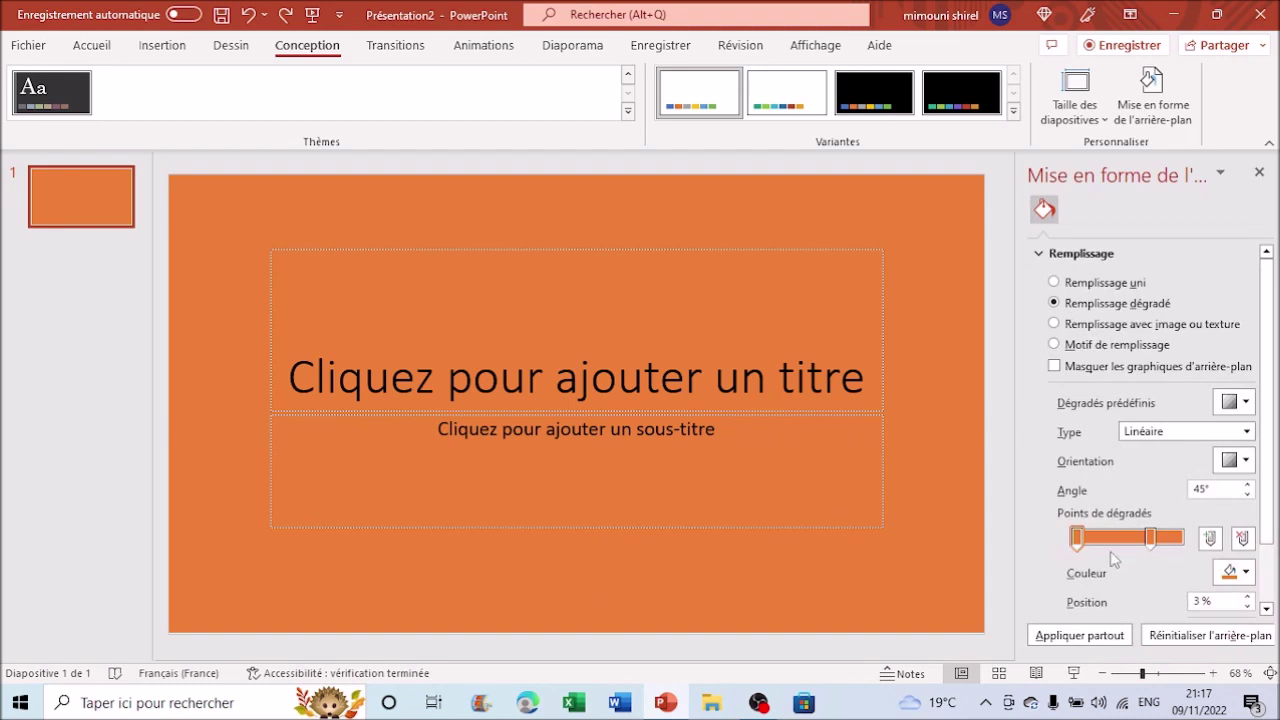
left_click_drag(1097, 540, 1107, 555)
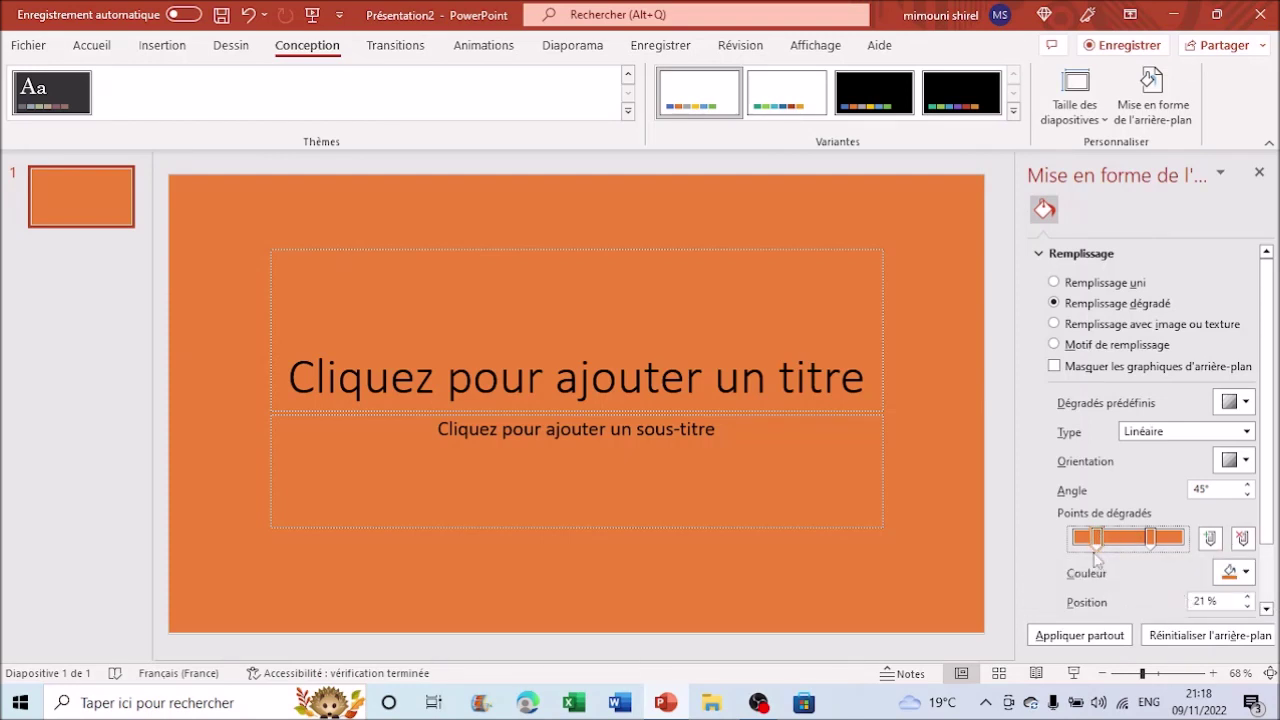
Make the first gradient stop red and add a green stop at 48 % before the orange one
left_click(1245, 572)
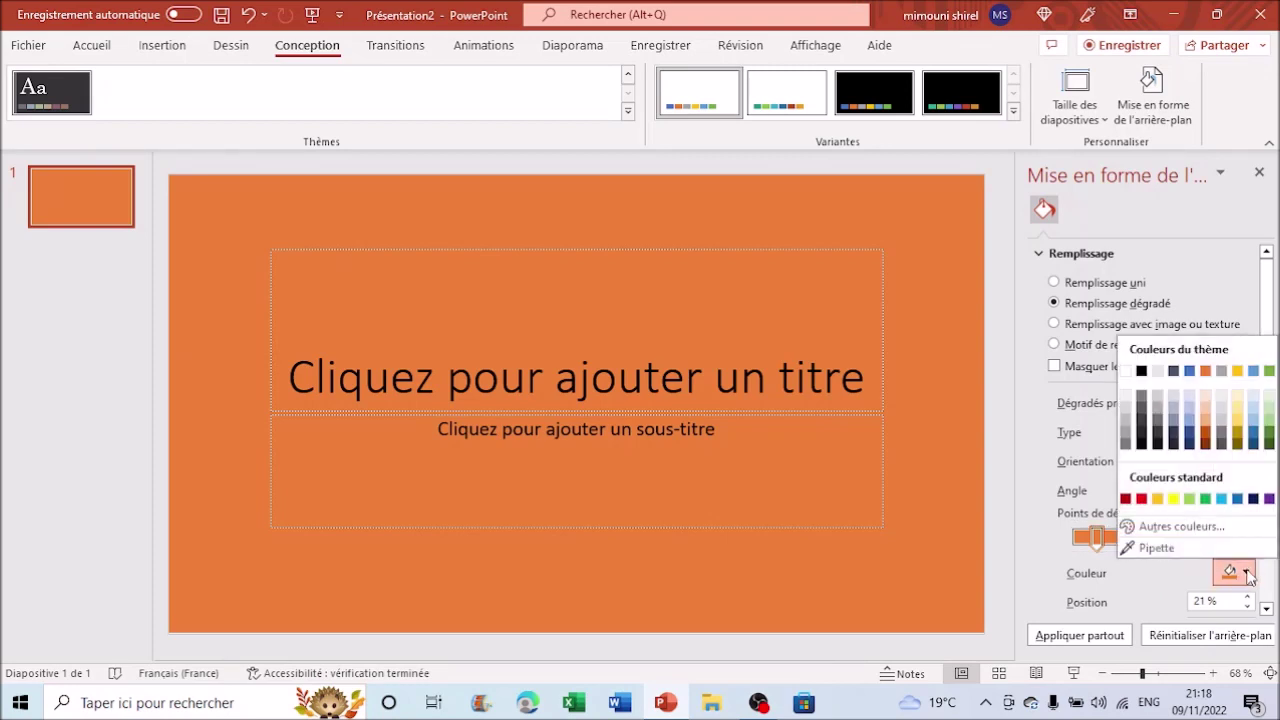
left_click(1141, 498)
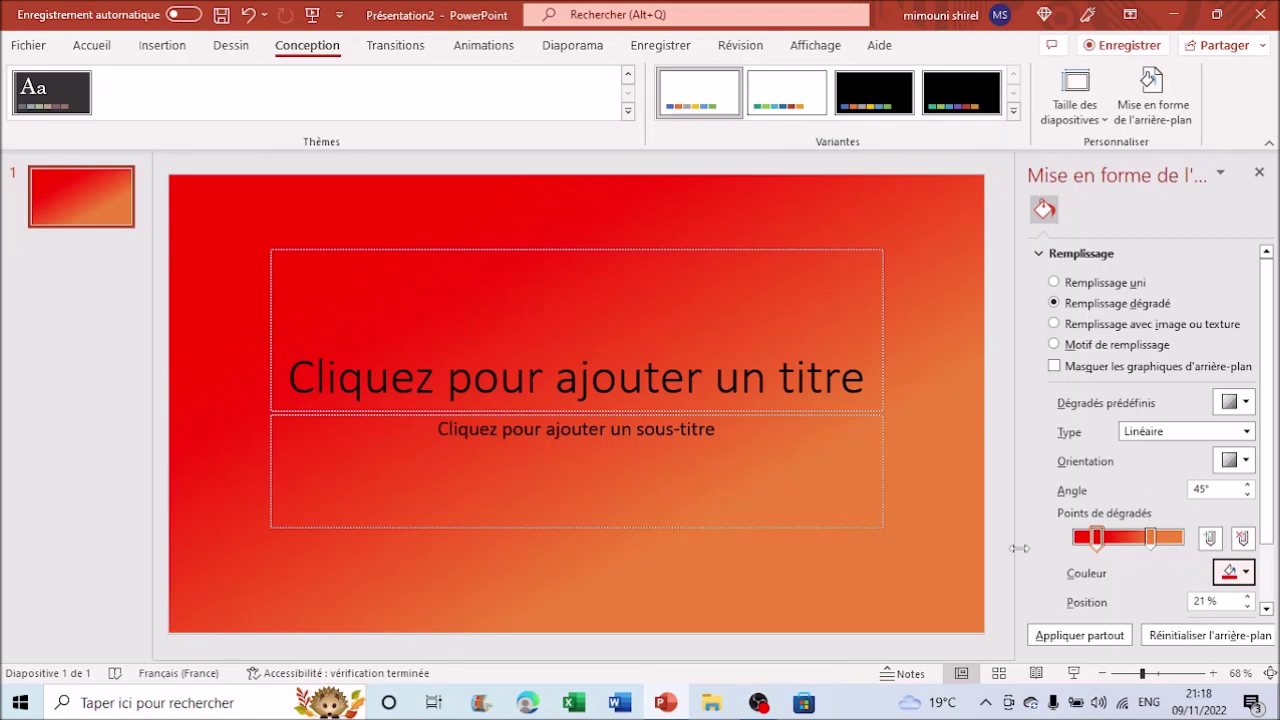
left_click_drag(1150, 541, 1155, 541)
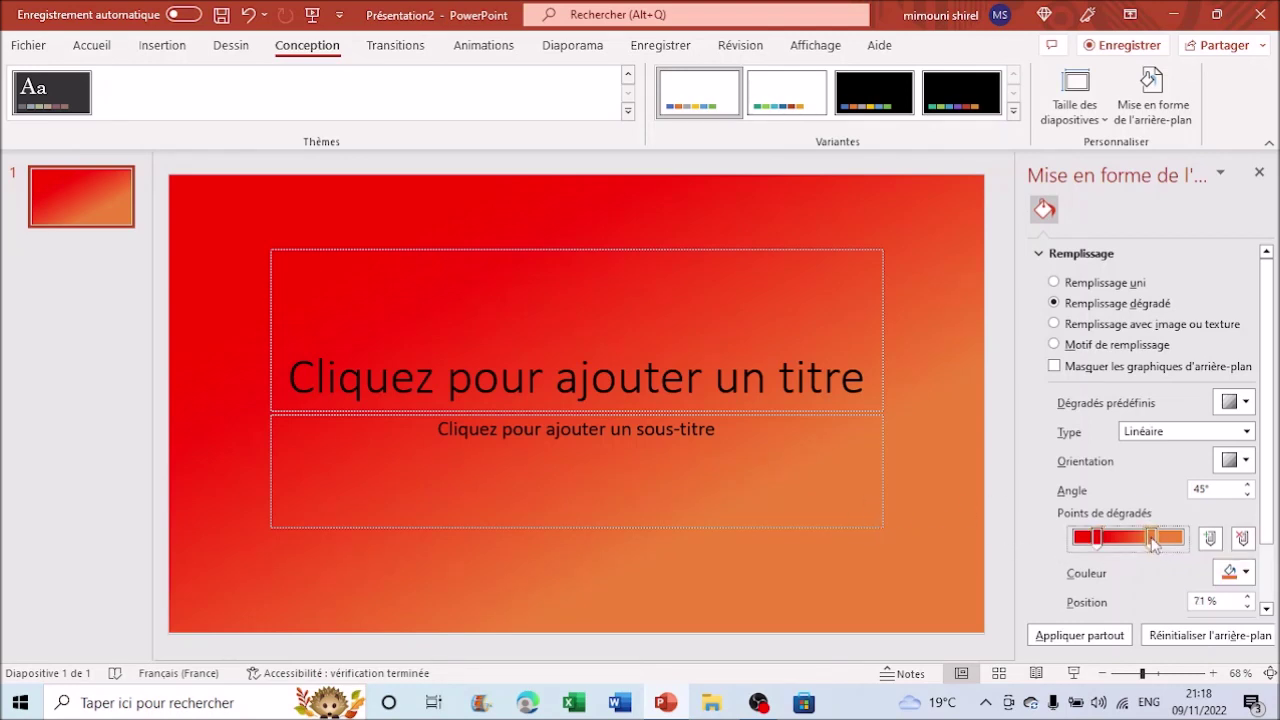
left_click(1210, 540)
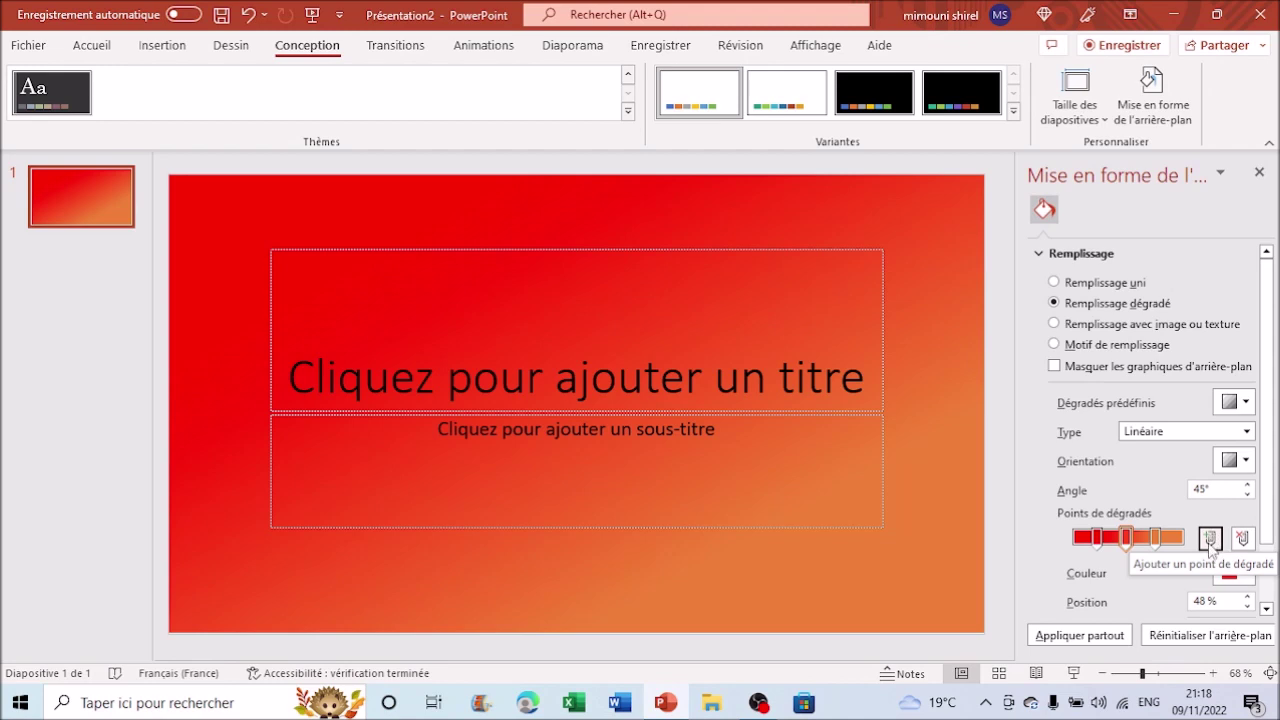
left_click(1130, 541)
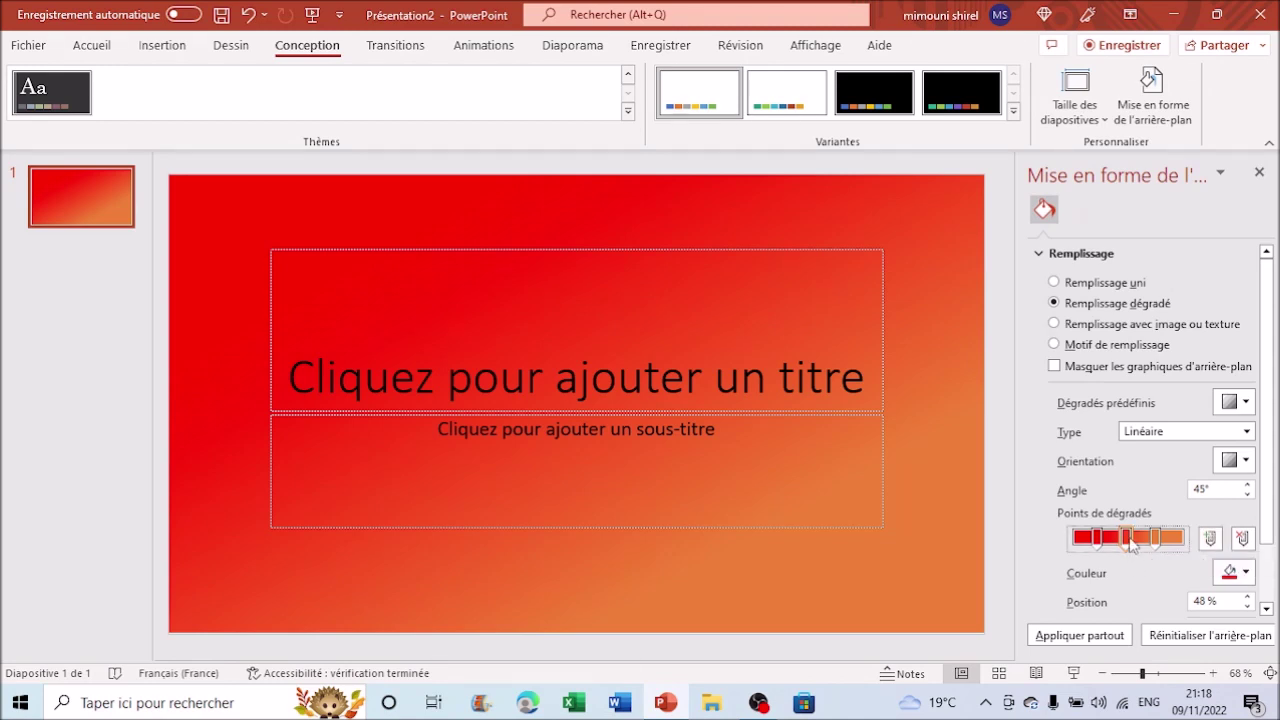
left_click(1246, 573)
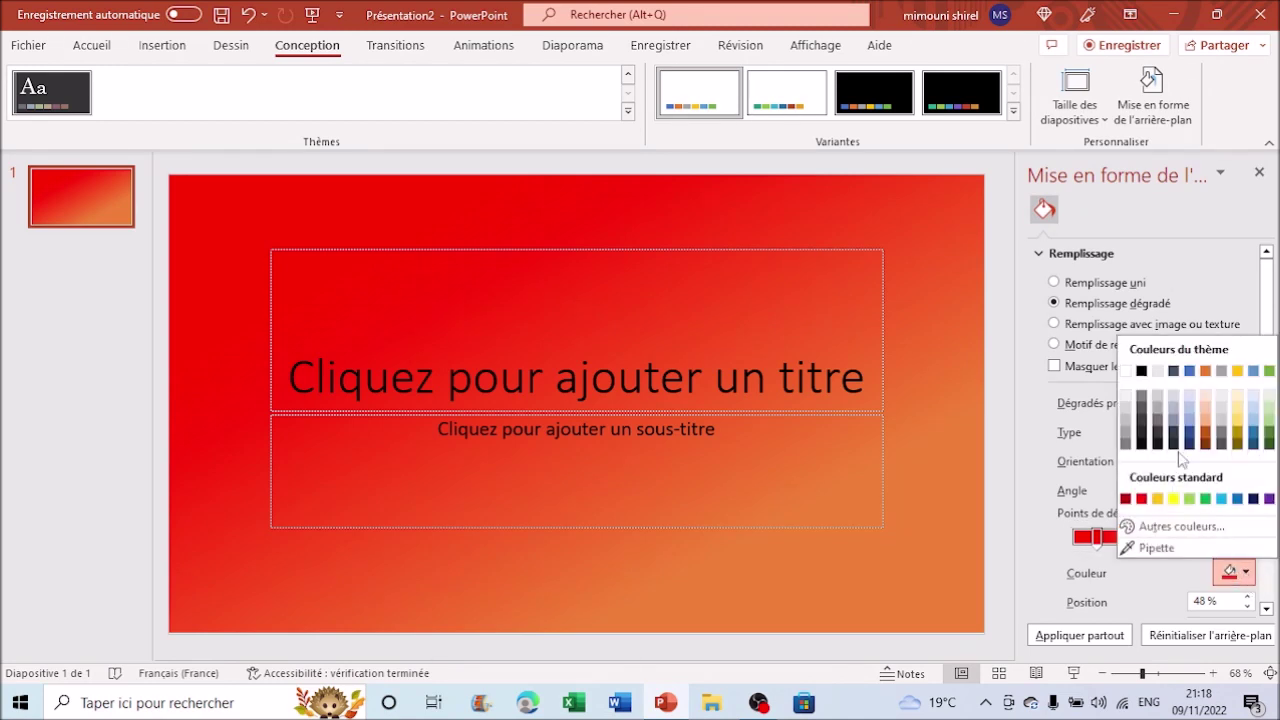
key("Escape")
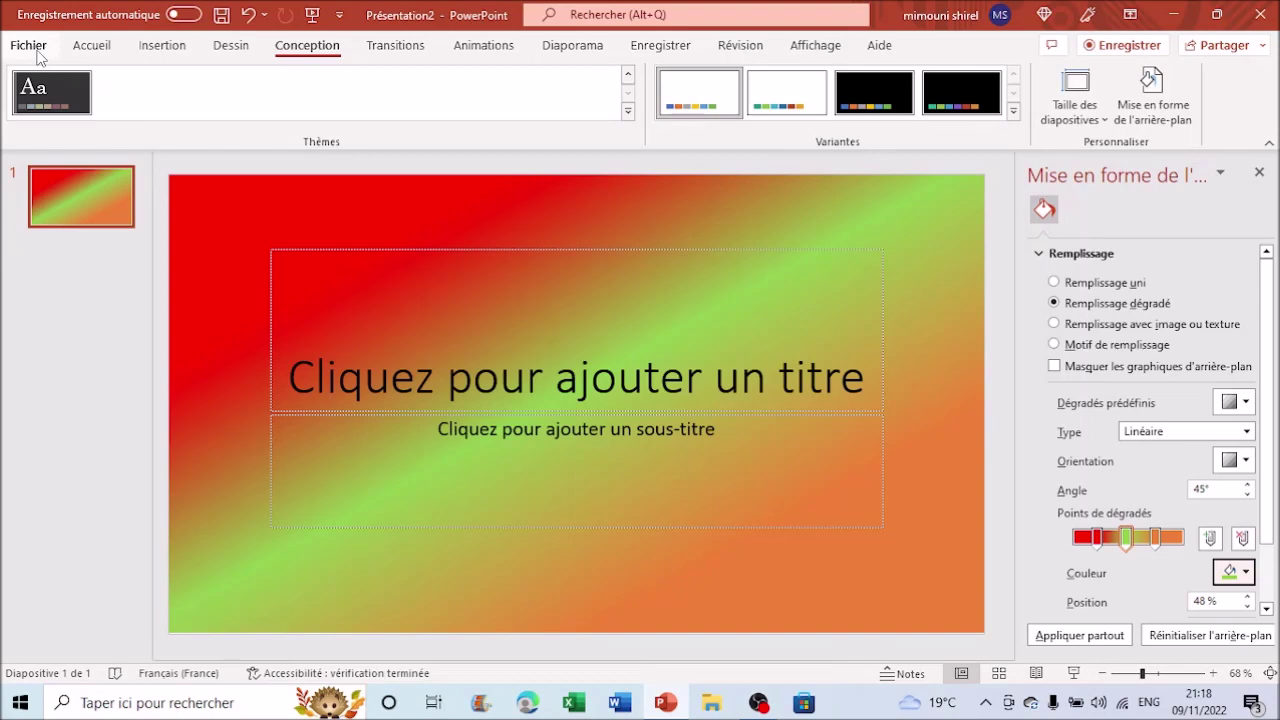
Find the Collection quadratique template among all themes and create a presentation from it
left_click(30, 48)
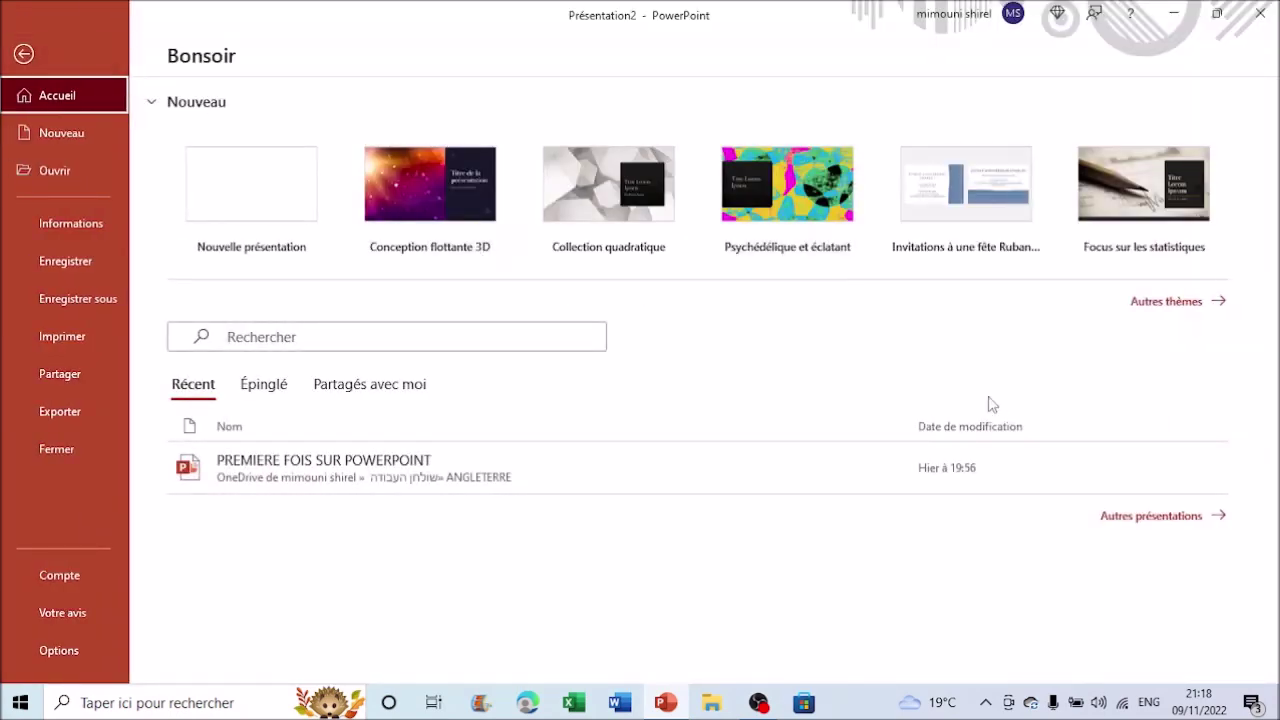
left_click(1158, 310)
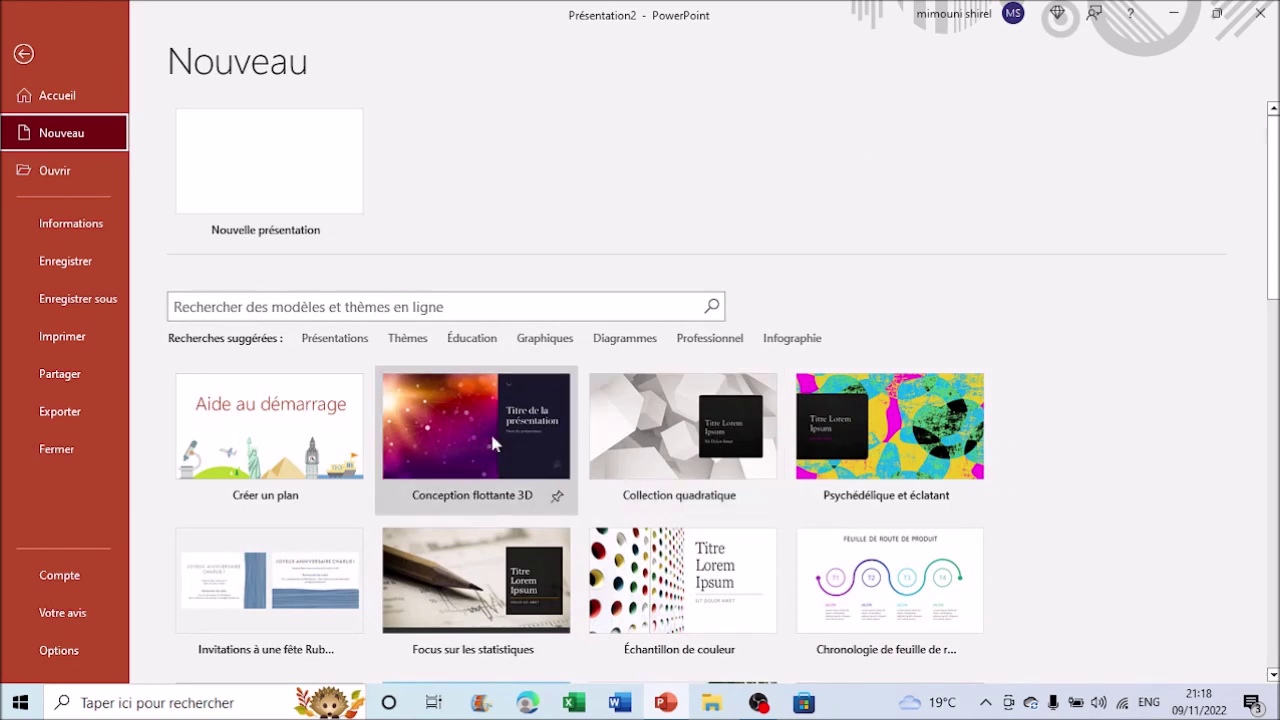
scroll(491, 440, "down", 2)
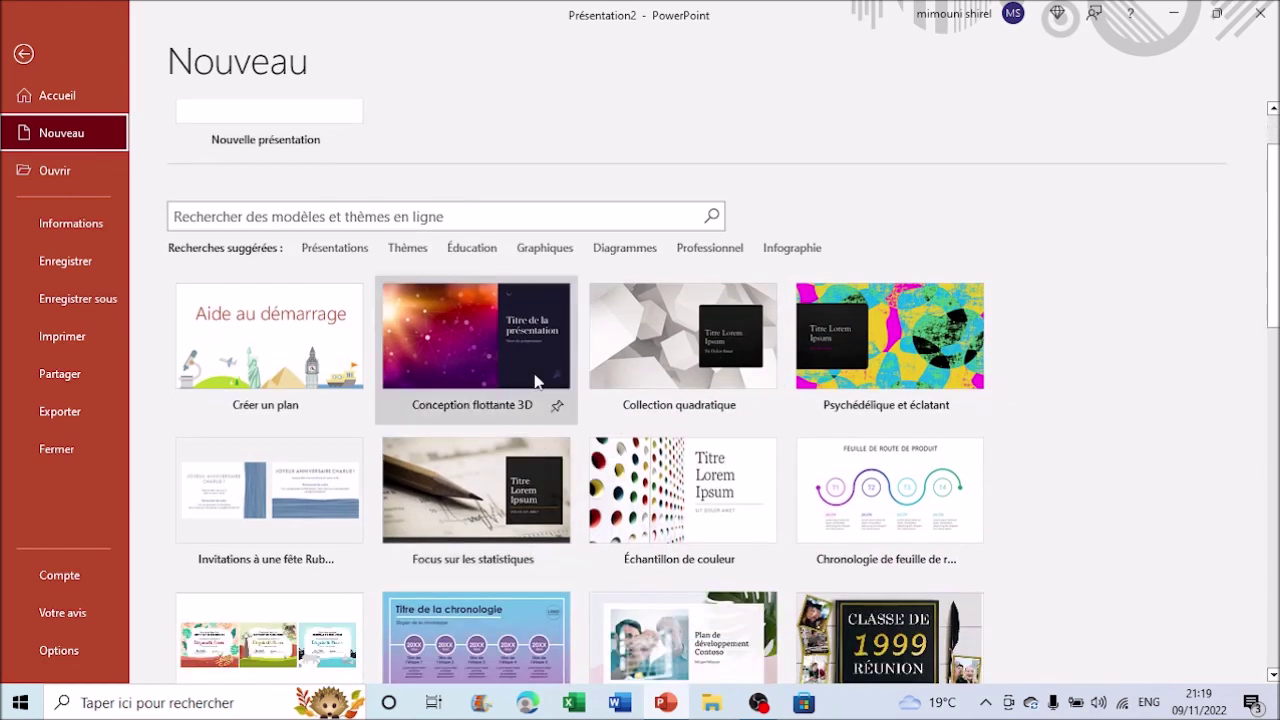
left_click(669, 327)
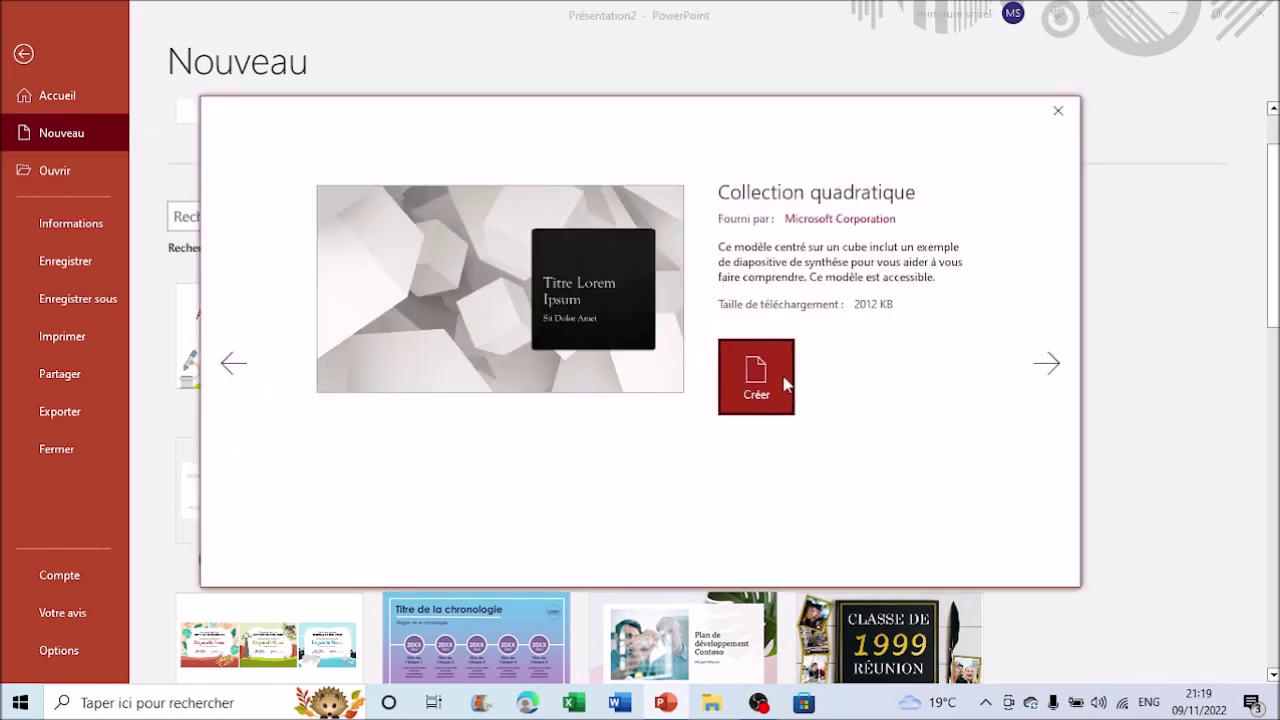
left_click(783, 408)
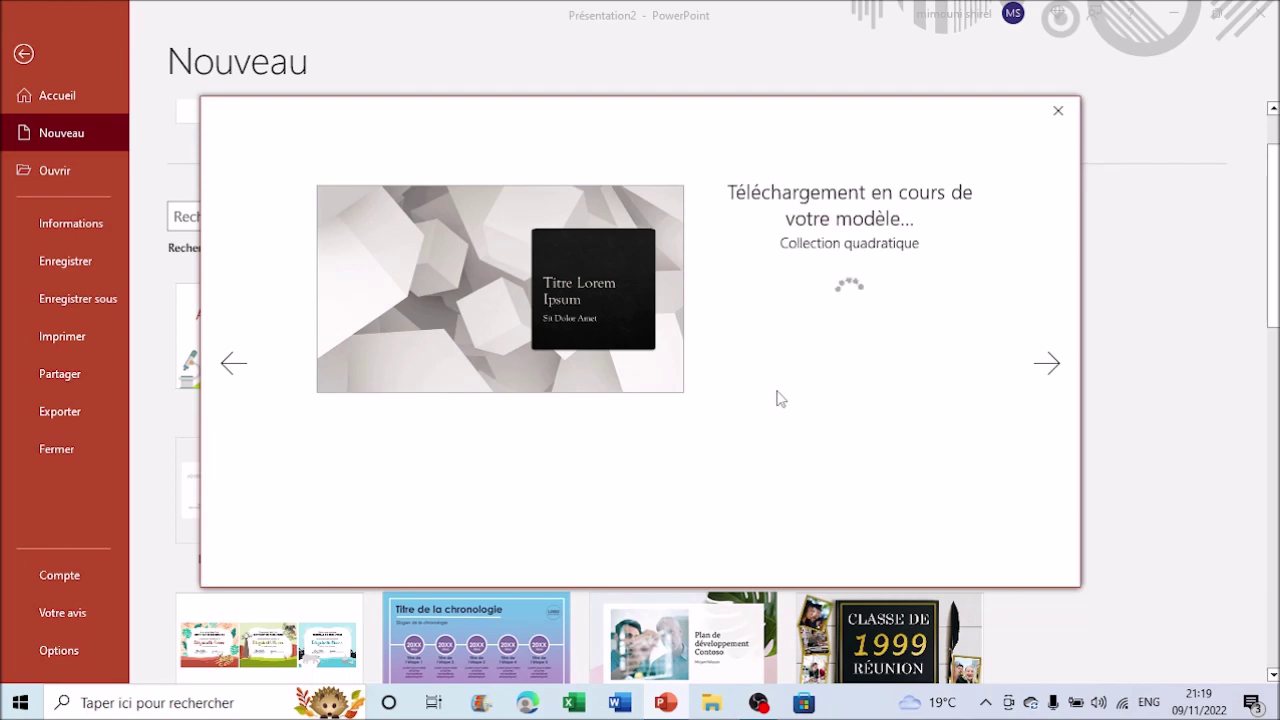